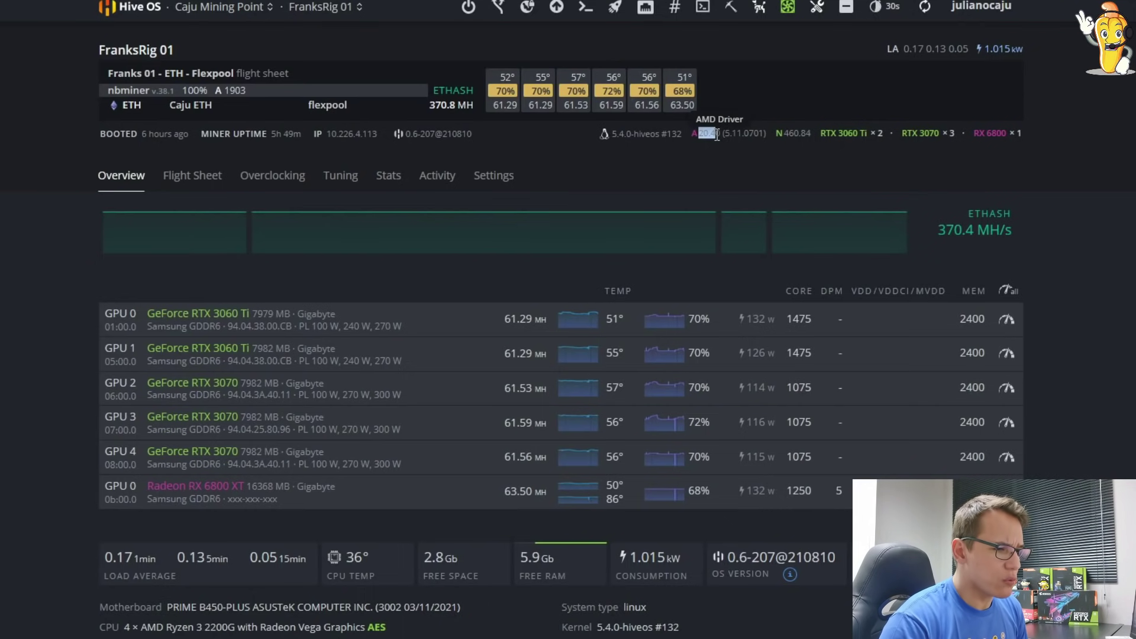
# Check FranksRig 01's AMD and Nvidia driver versions and view its flight sheet options
pyautogui.moveTo(724, 134); pyautogui.dragTo(763, 137)
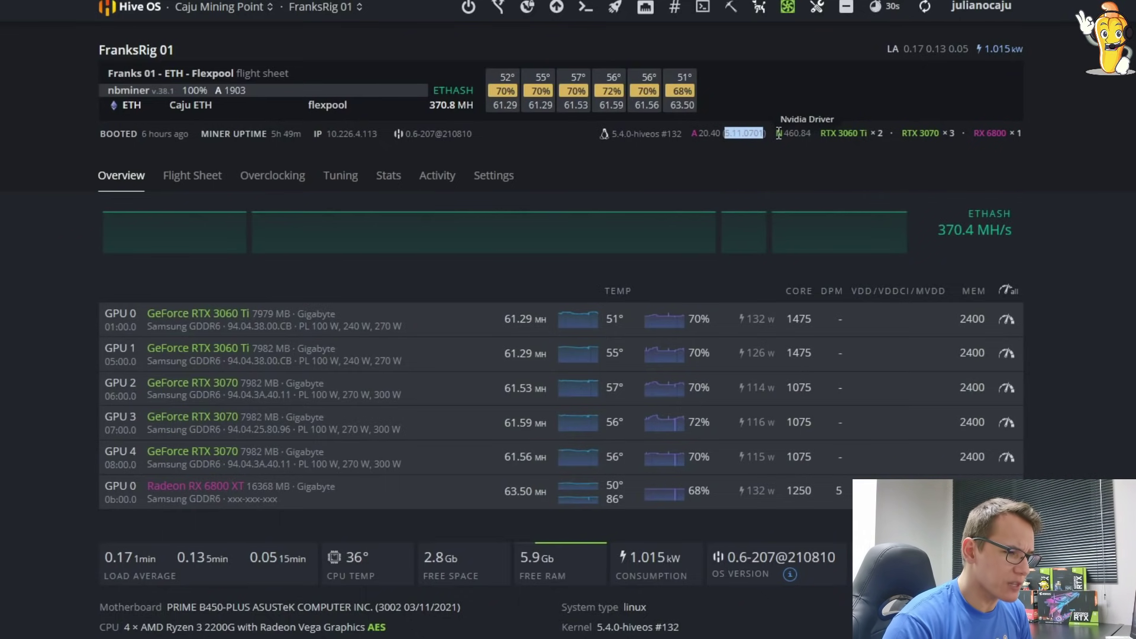
pyautogui.moveTo(787, 135); pyautogui.dragTo(808, 137)
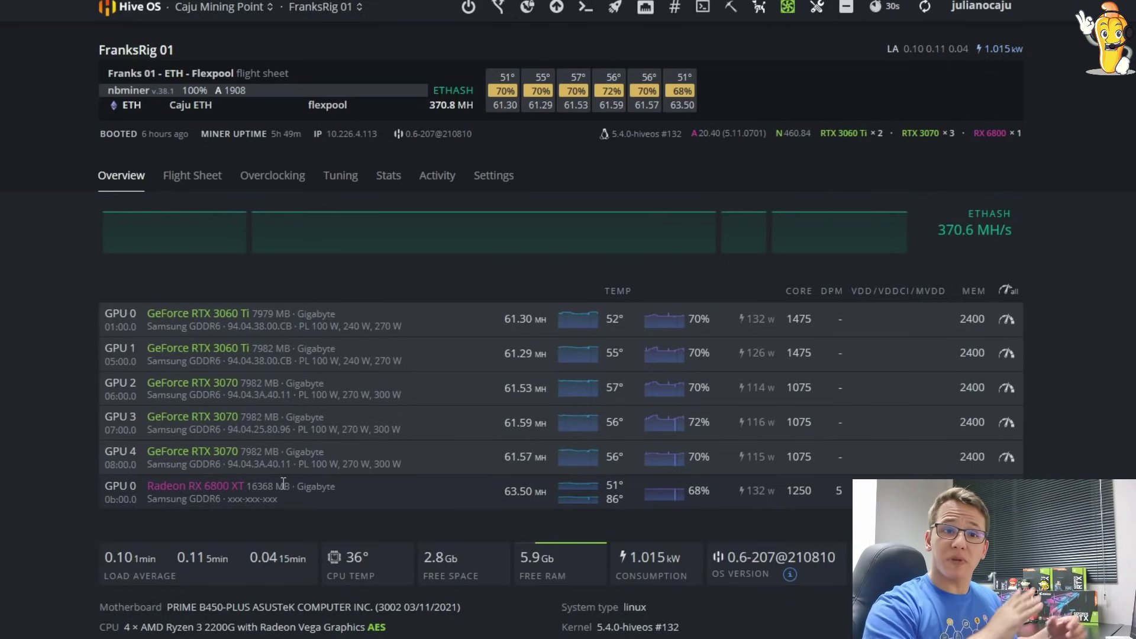
pyautogui.click(615, 7)
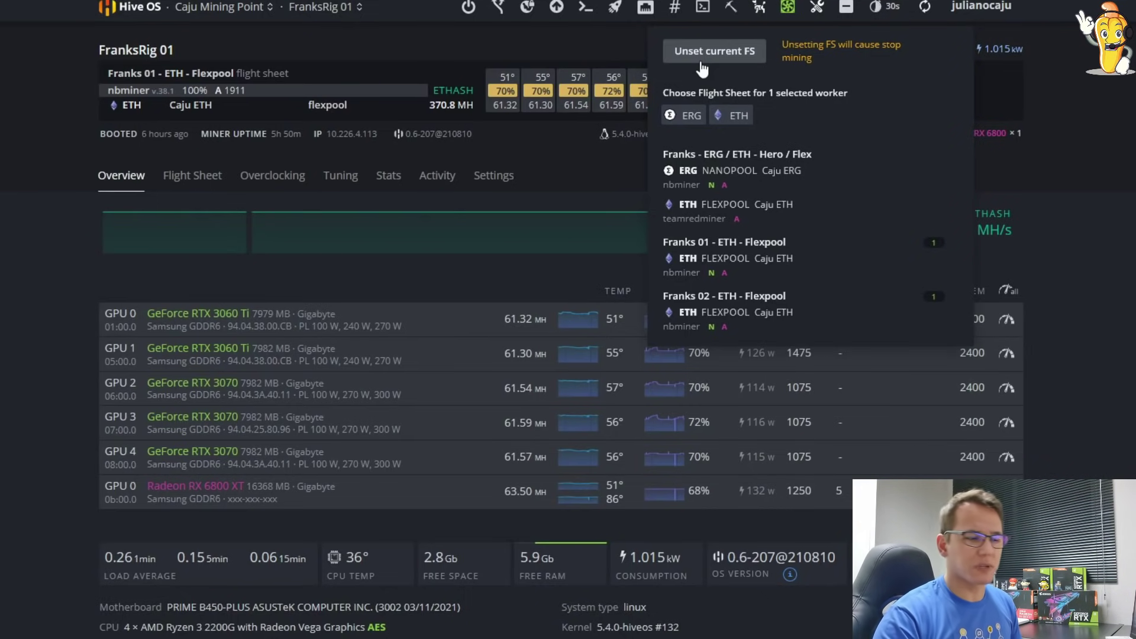
# Set FranksRig 01's maintenance mode to With loading drivers and reboot the rig
pyautogui.click(821, 17)
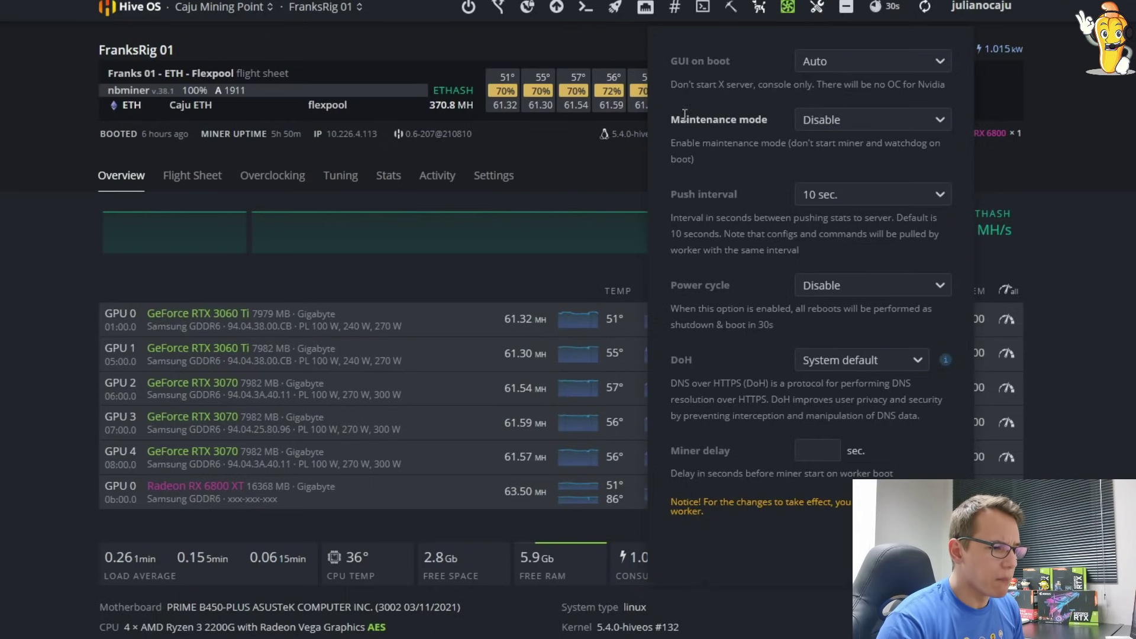
pyautogui.click(837, 124)
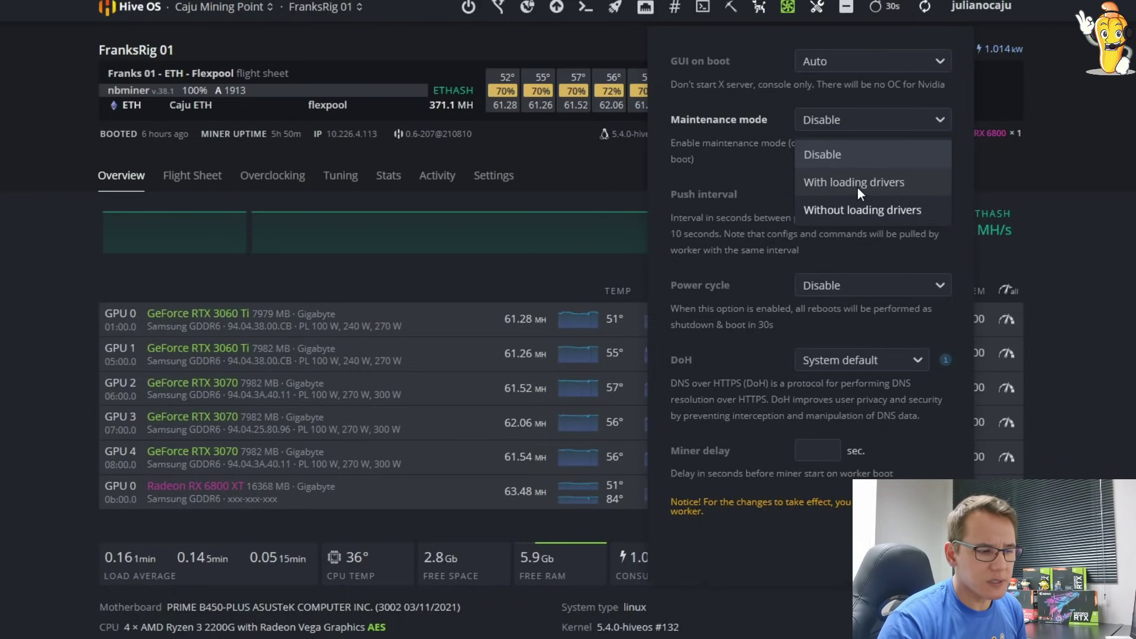
pyautogui.click(857, 187)
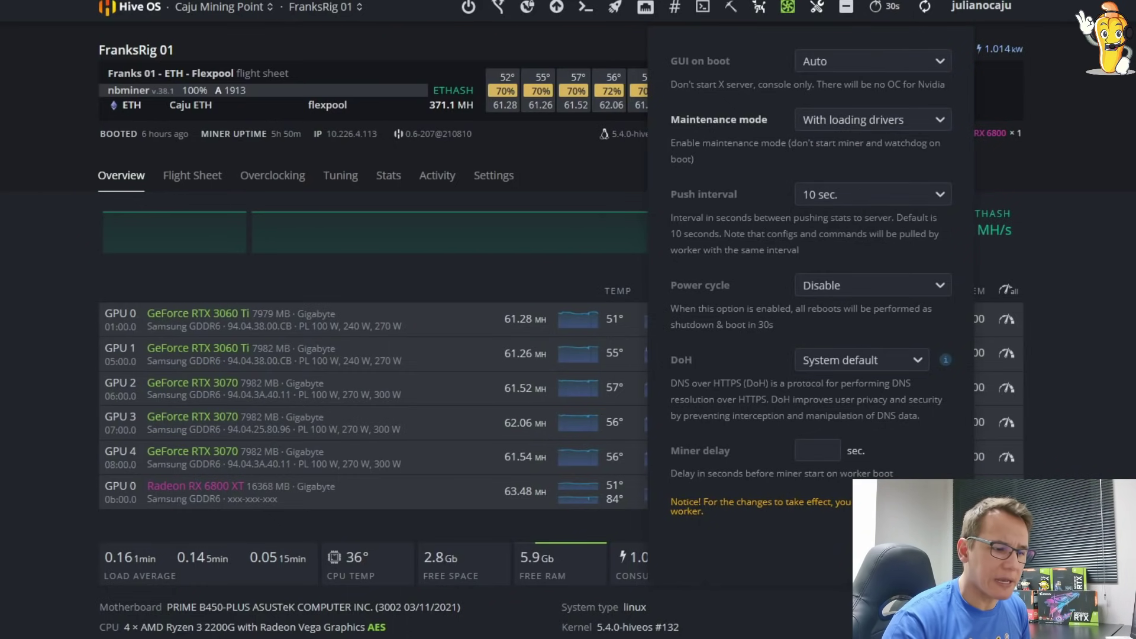
pyautogui.press('Escape')
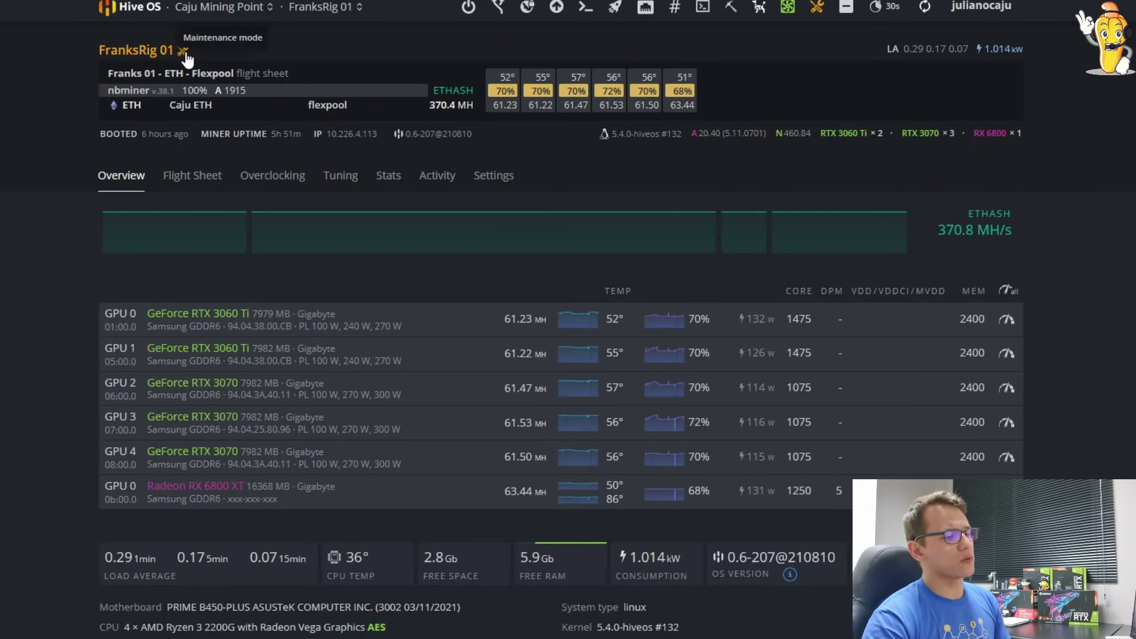
pyautogui.click(468, 12)
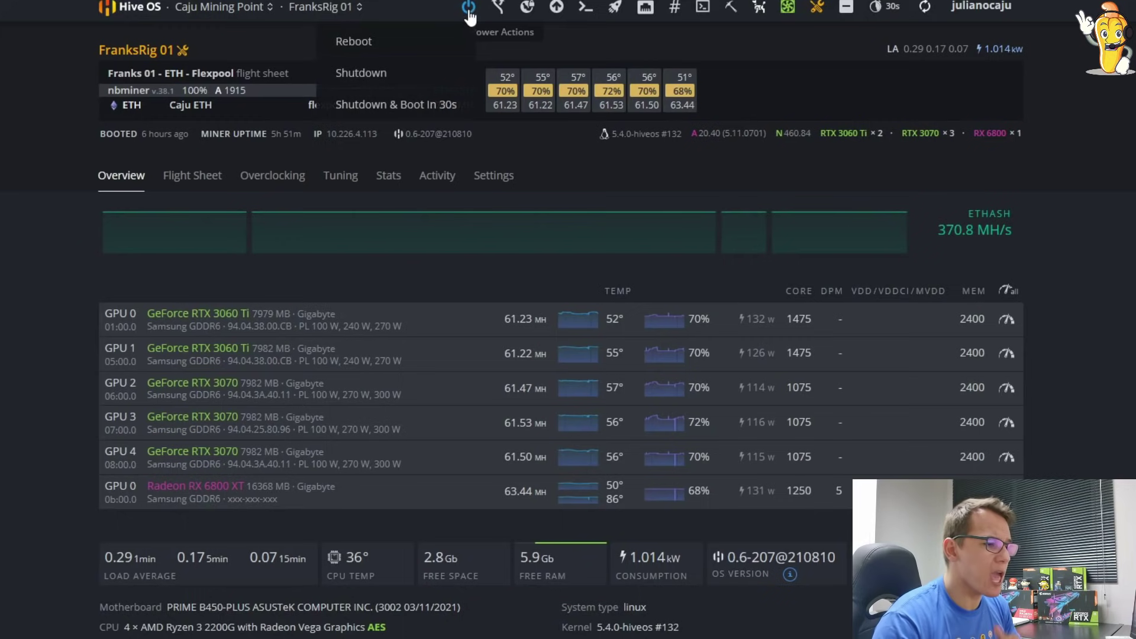
pyautogui.click(430, 45)
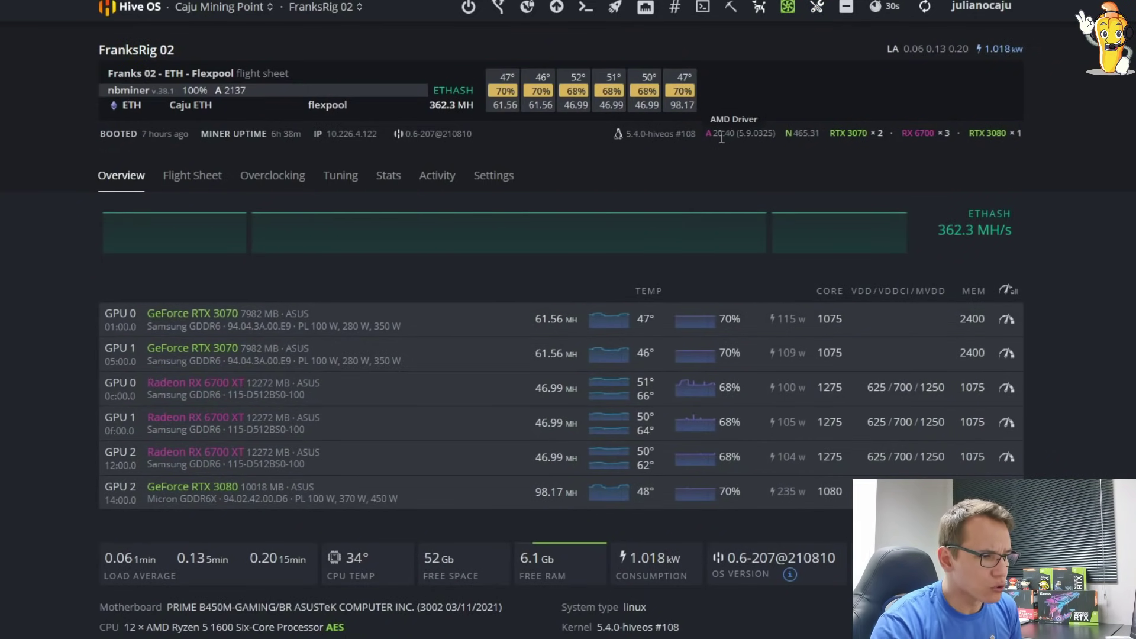
# Check the AMD and Nvidia driver versions installed on FranksRig 02
pyautogui.moveTo(737, 134); pyautogui.dragTo(821, 133)
pyautogui.click(787, 141)
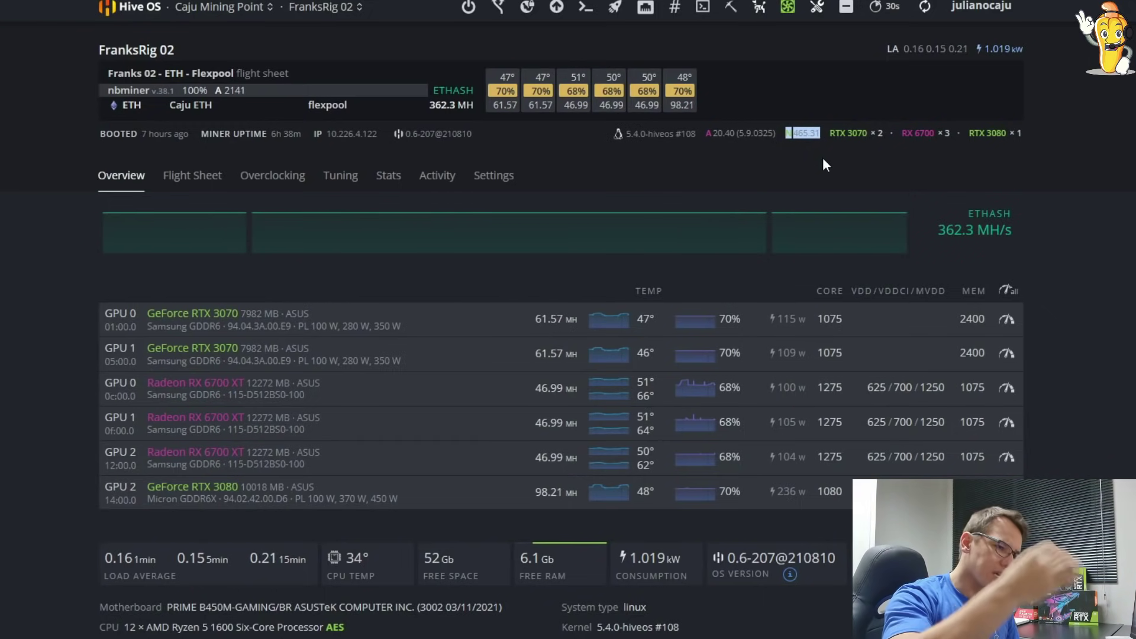
# Set FranksRig 02's maintenance mode to With loading drivers and open its power actions
pyautogui.click(817, 7)
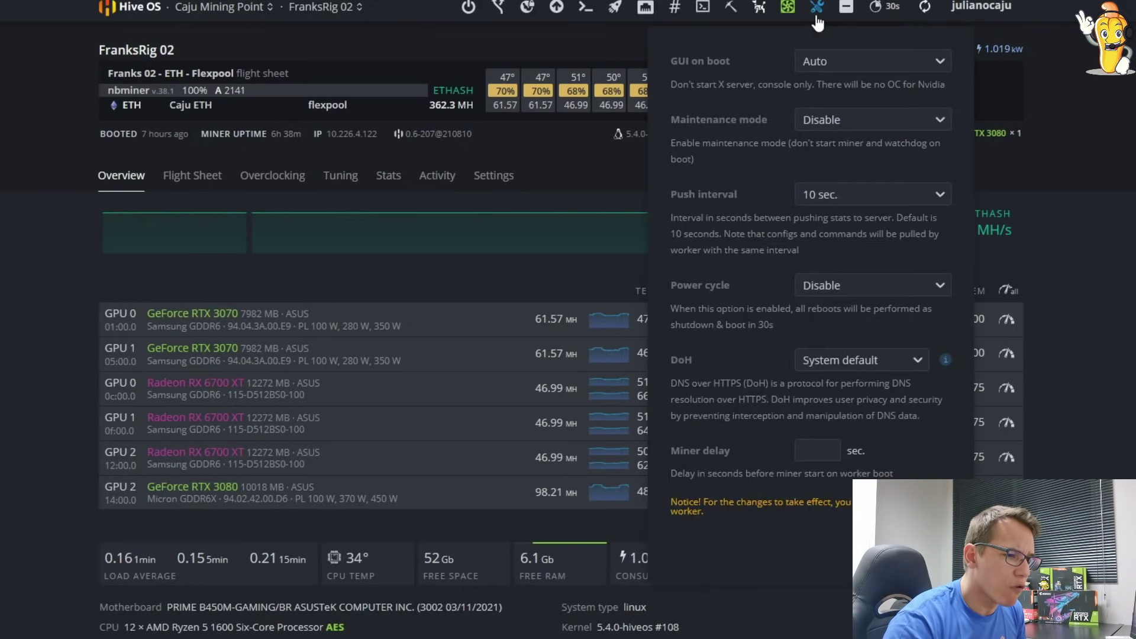
pyautogui.click(852, 119)
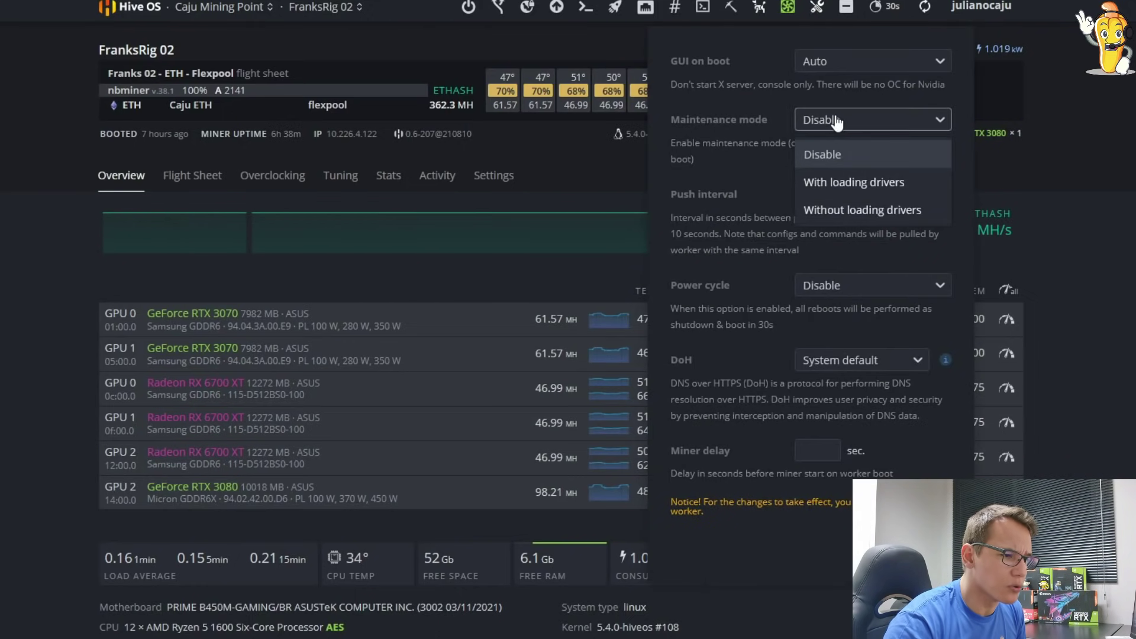
pyautogui.click(841, 179)
pyautogui.click(309, 383)
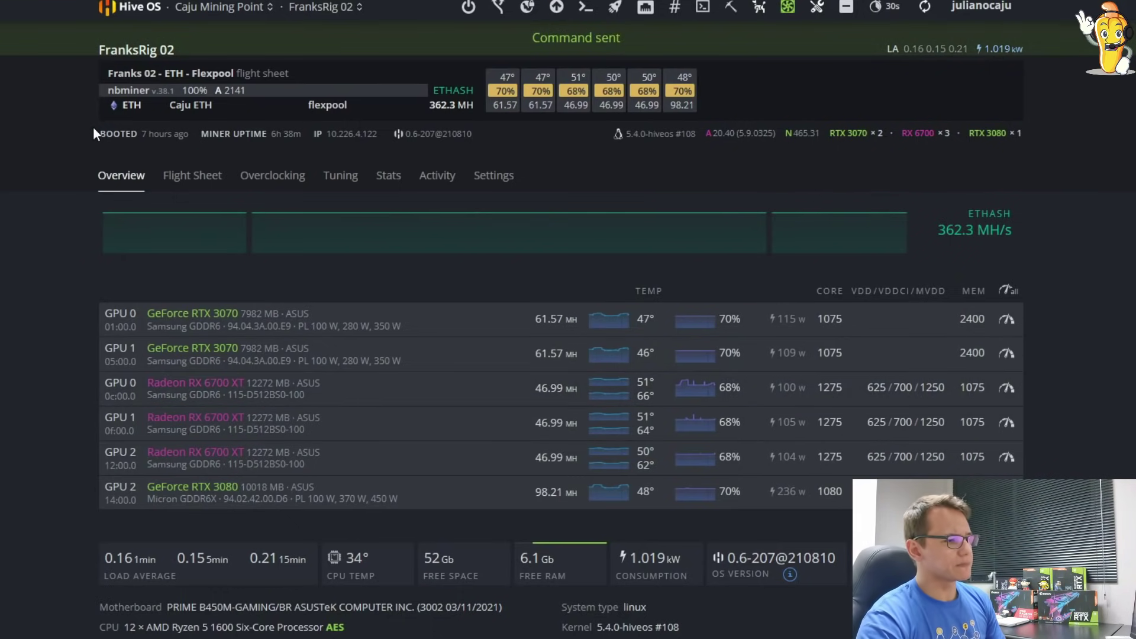
pyautogui.click(468, 8)
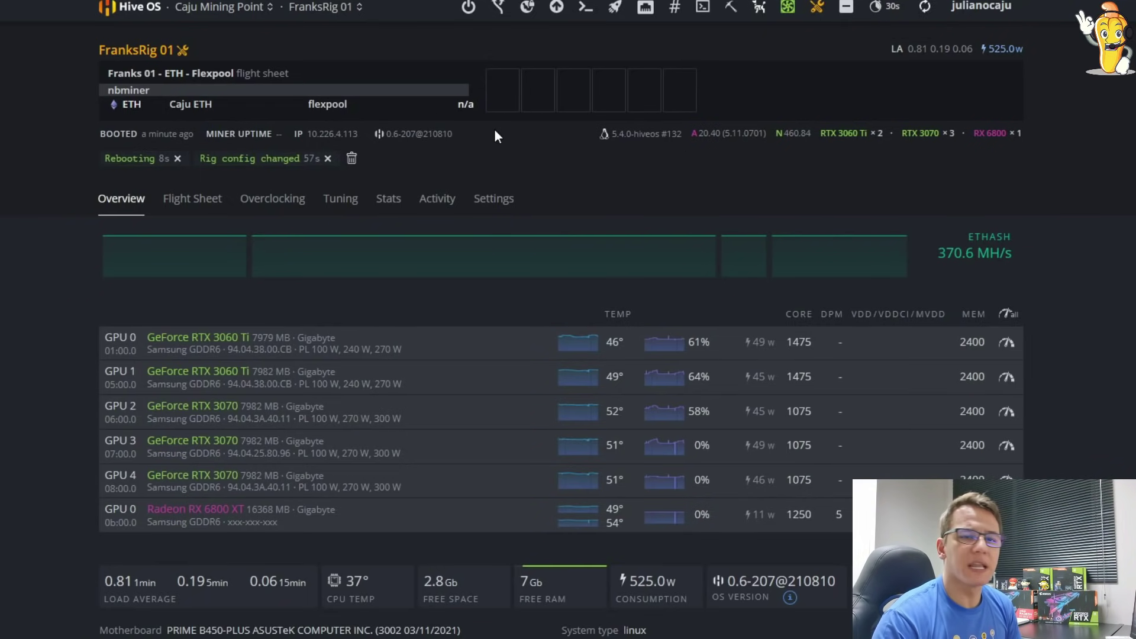
# Start a Hive Shell remote access session on FranksRig 01 while it is in maintenance mode
pyautogui.moveTo(622, 239)
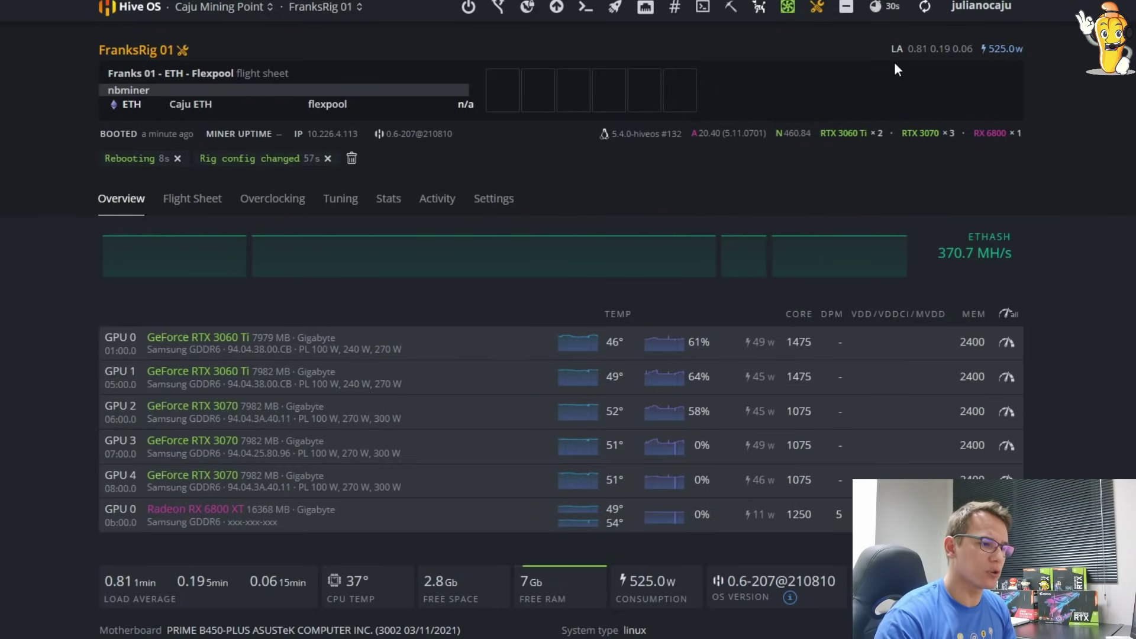
pyautogui.click(177, 52)
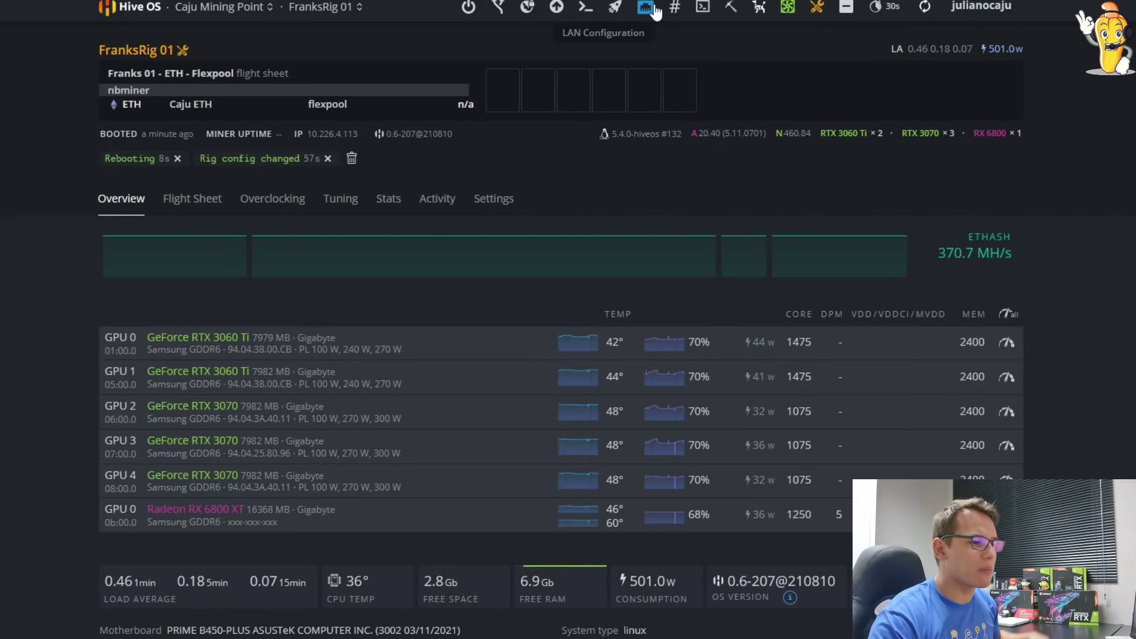
pyautogui.click(699, 15)
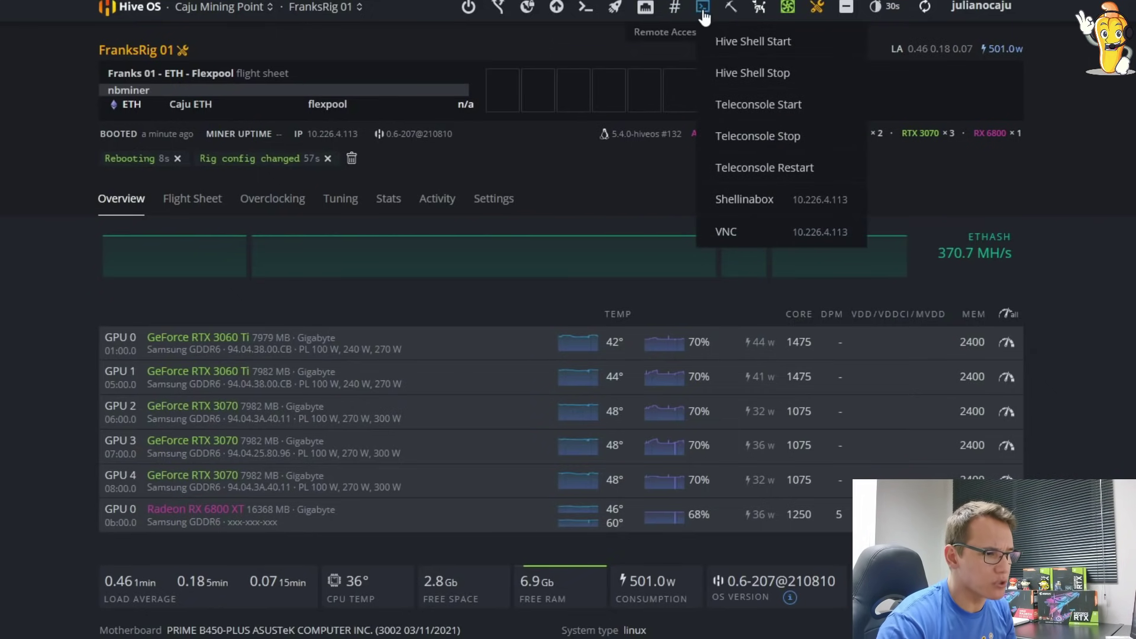
pyautogui.click(727, 40)
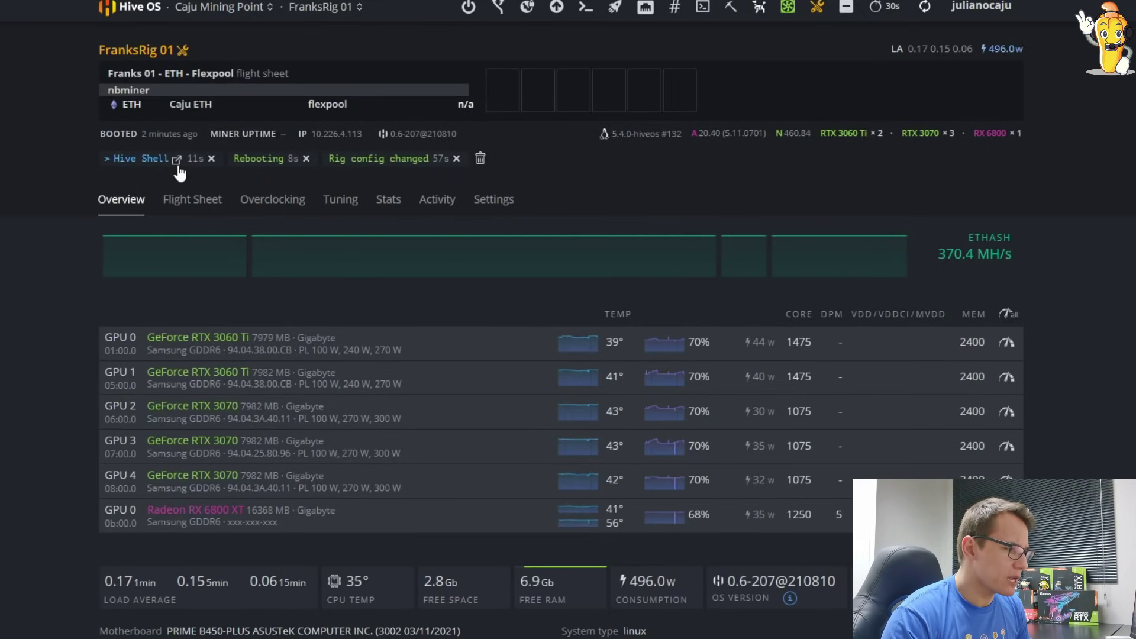
# Open the web terminal of FranksRig 01's started Hive Shell session and close the session's output log
pyautogui.click(178, 165)
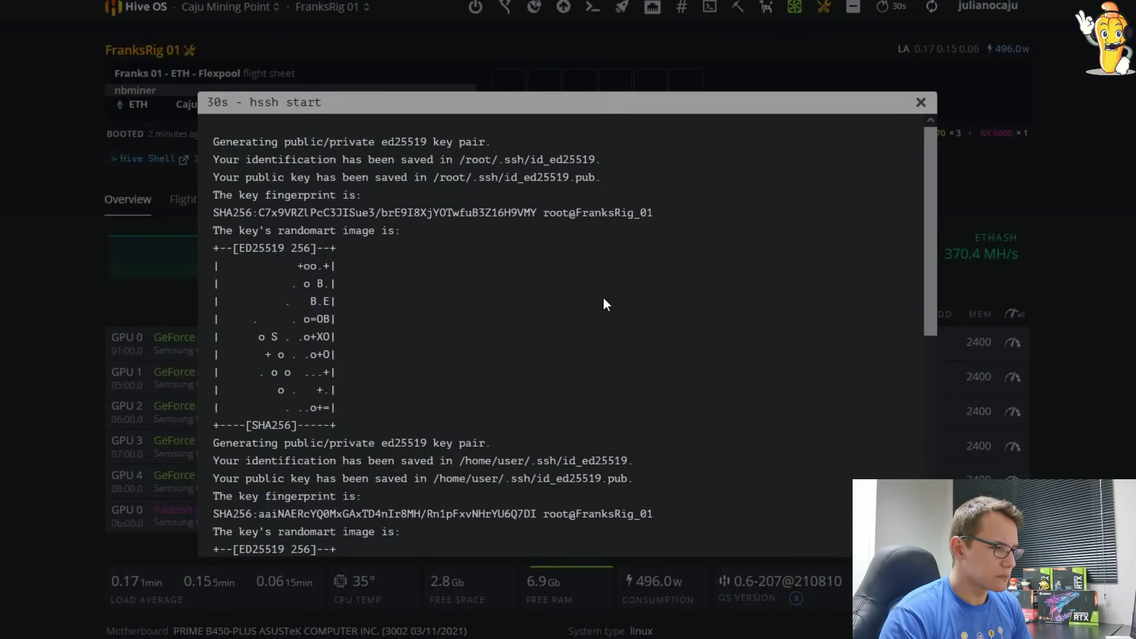
pyautogui.click(630, 331)
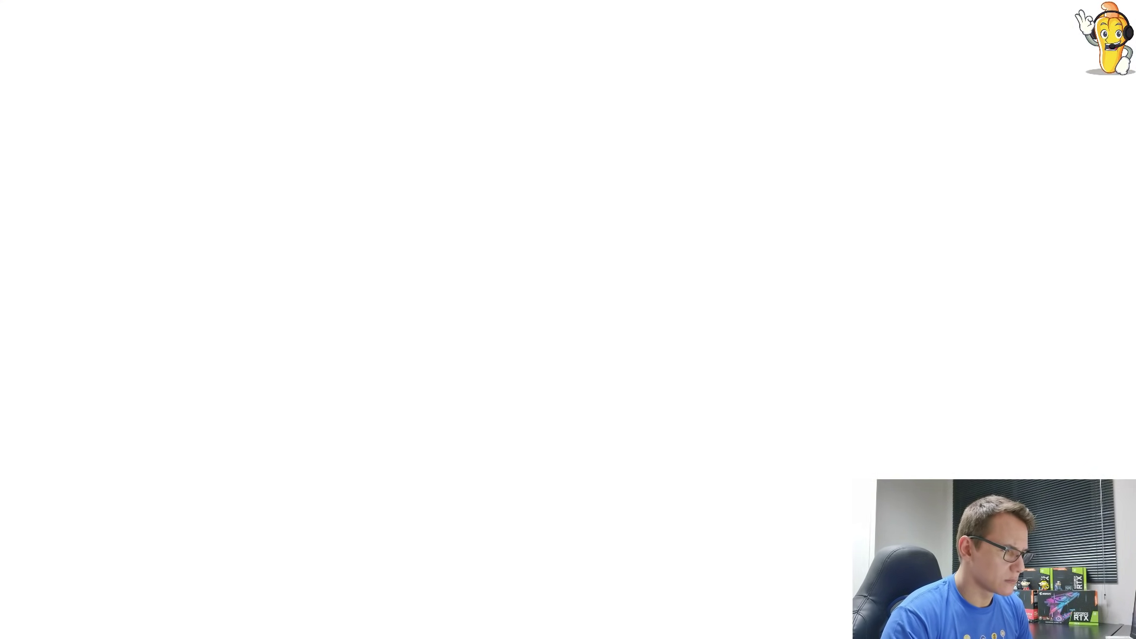
pyautogui.hotkey('ctrl', 'w')
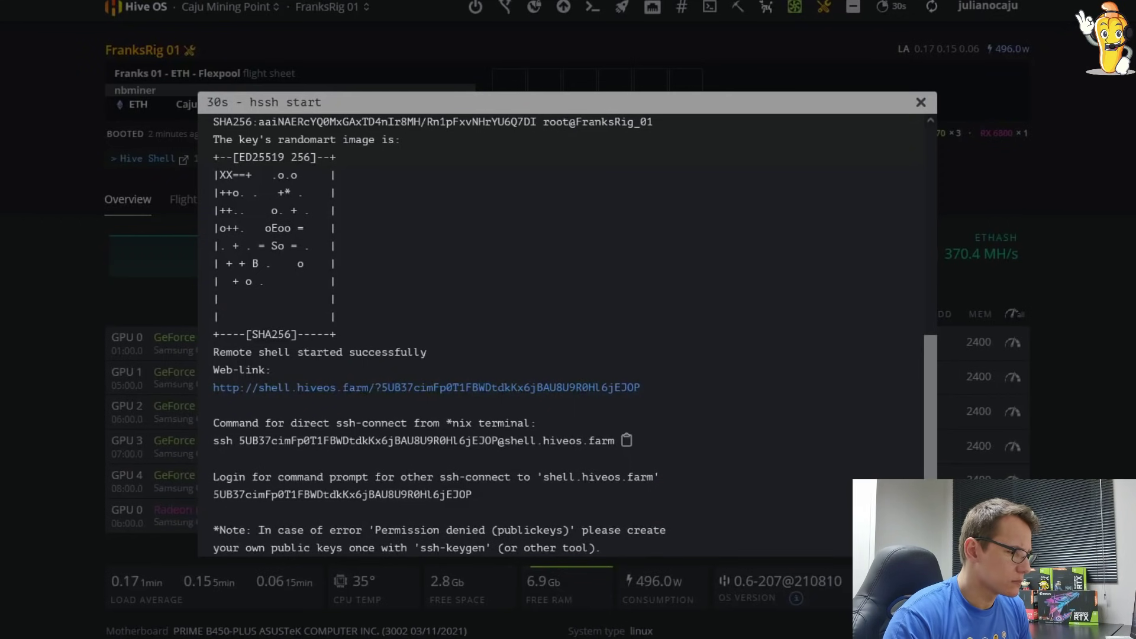
pyautogui.click(925, 104)
pyautogui.click(136, 158)
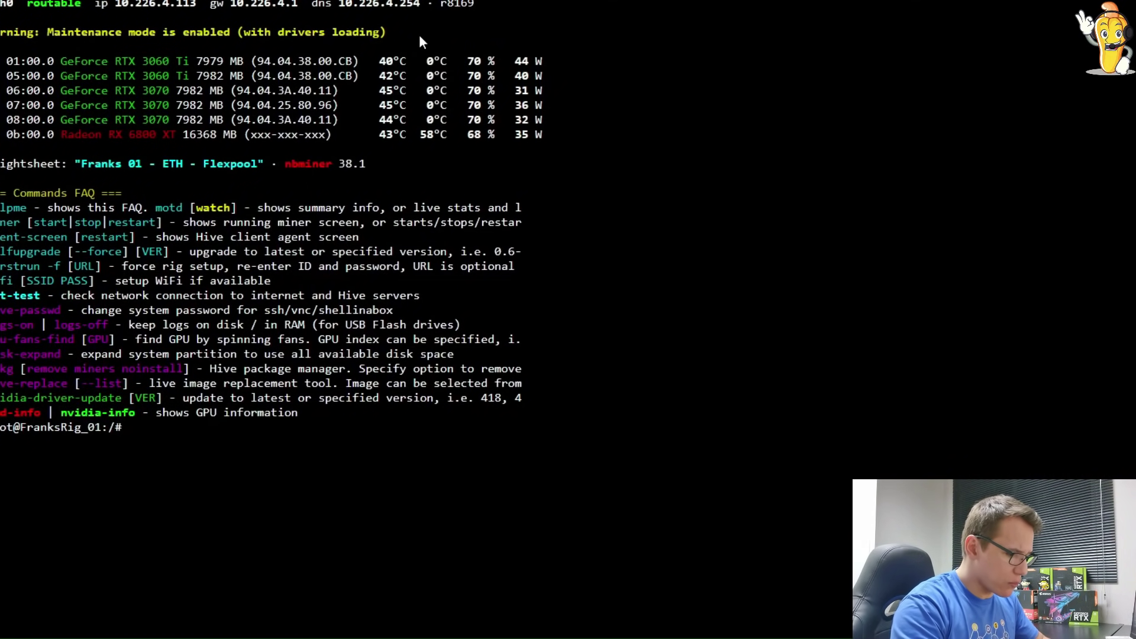
# Run nvidia-driver-update in FranksRig 01's shell to get the latest Nvidia driver, and compare it with the installed version
pyautogui.write('nvid')
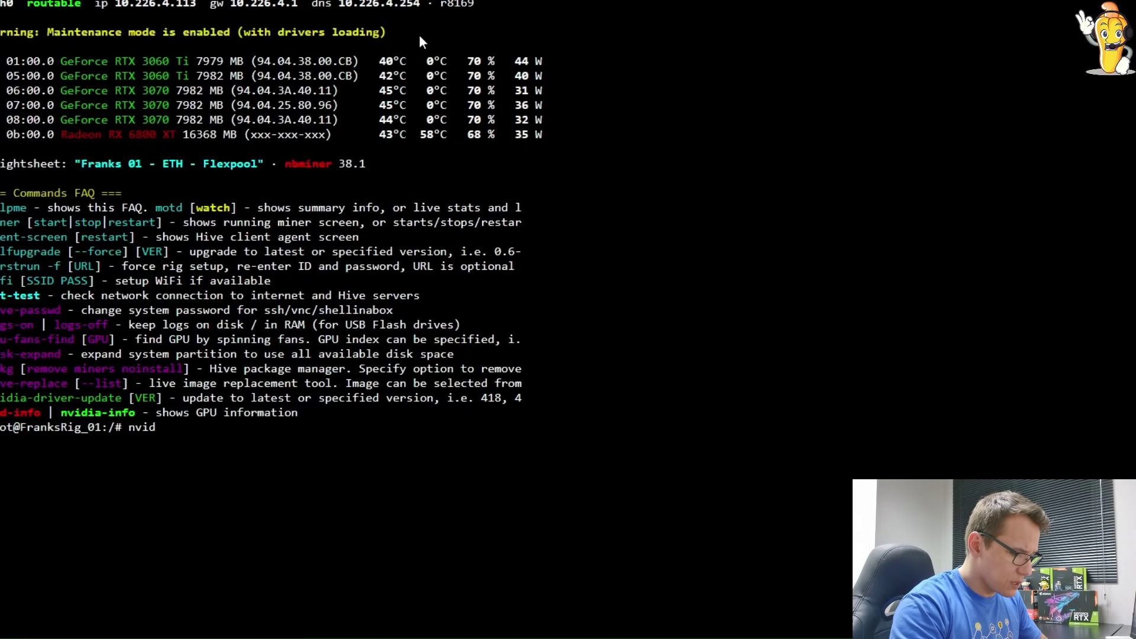
pyautogui.write('ia-driver')
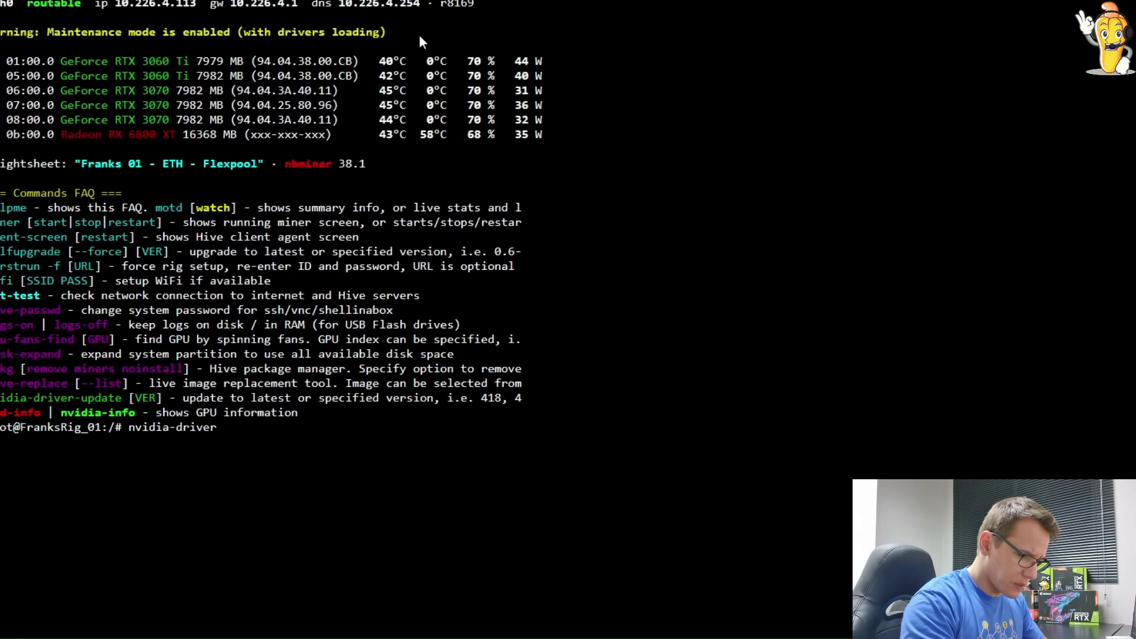
pyautogui.write('-update')
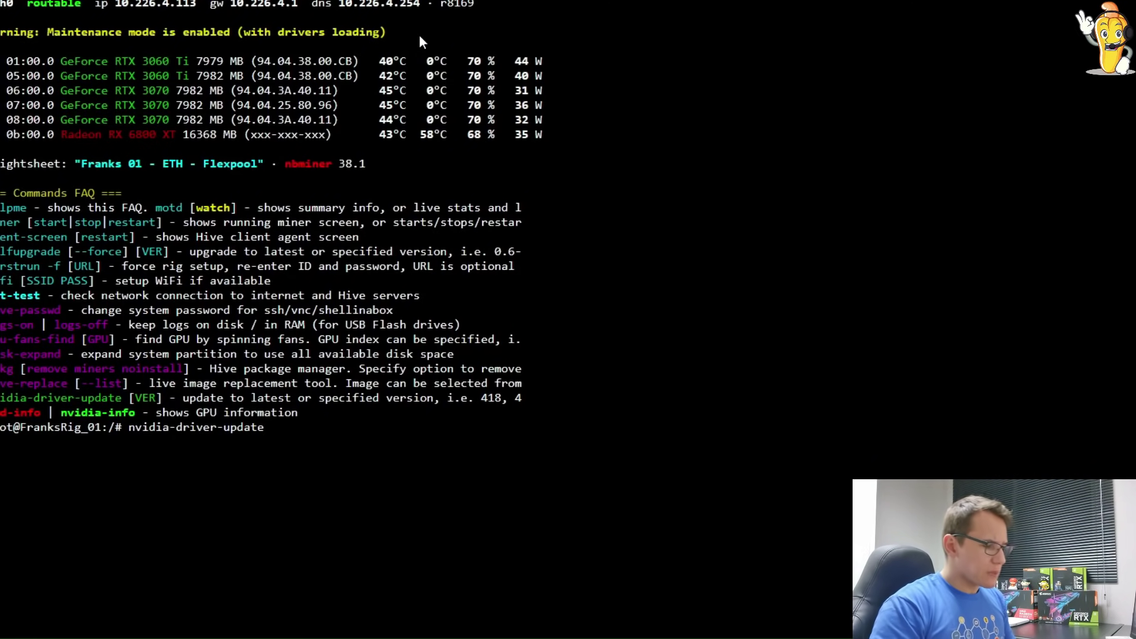
pyautogui.press('Return')
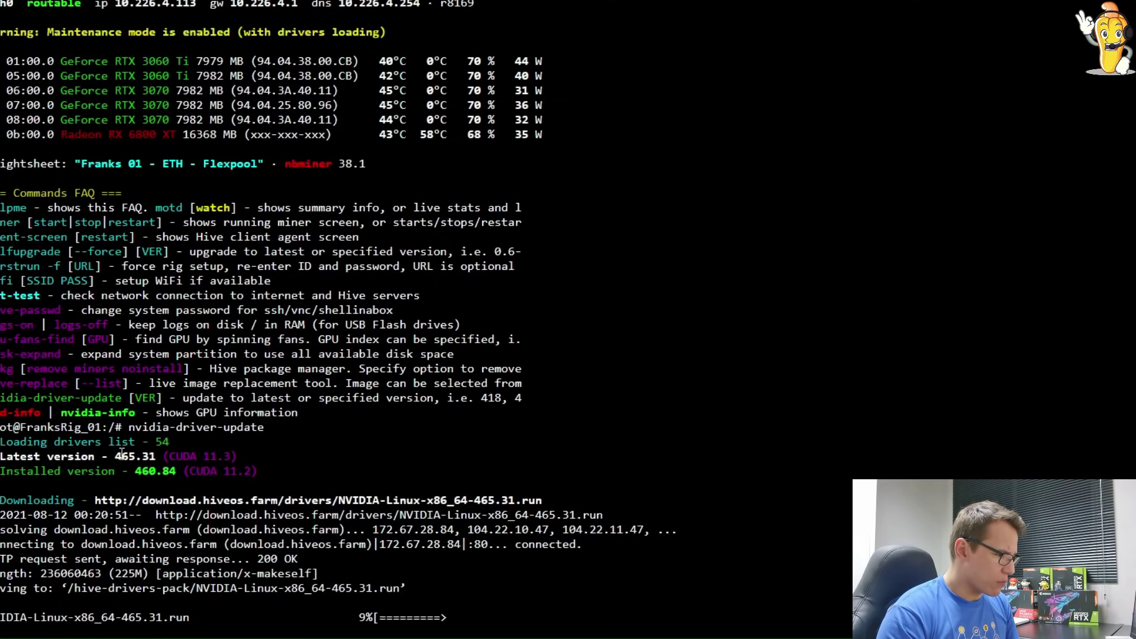
pyautogui.moveTo(2, 472); pyautogui.dragTo(129, 474)
pyautogui.click(130, 472)
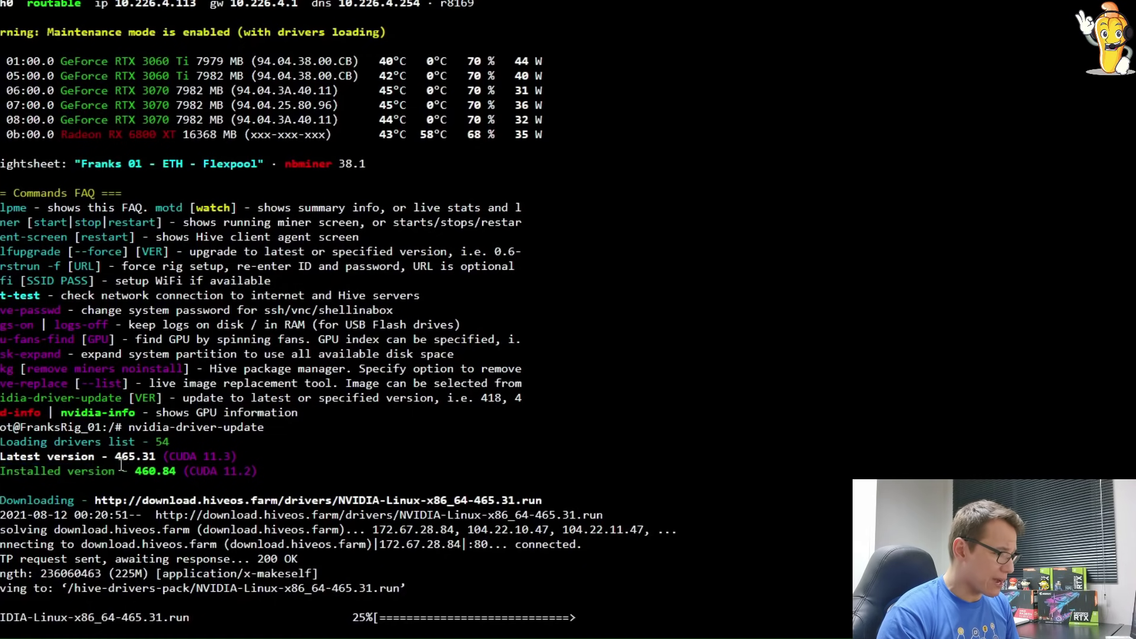